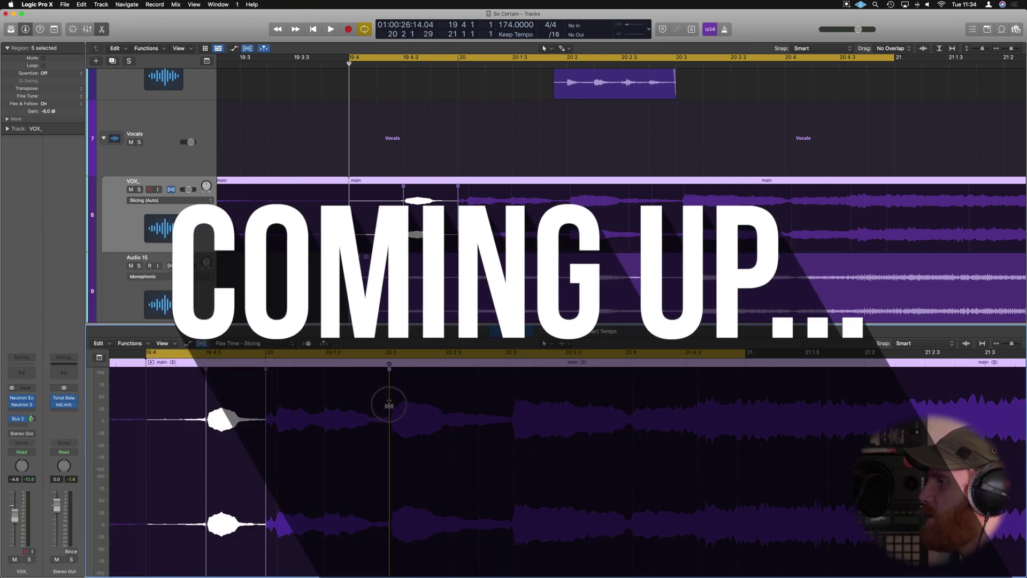
# Drag the flex marker at the opening vocal phrase's start onto the nearest grid line.
pyautogui.moveTo(389, 405); pyautogui.dragTo(386, 403)
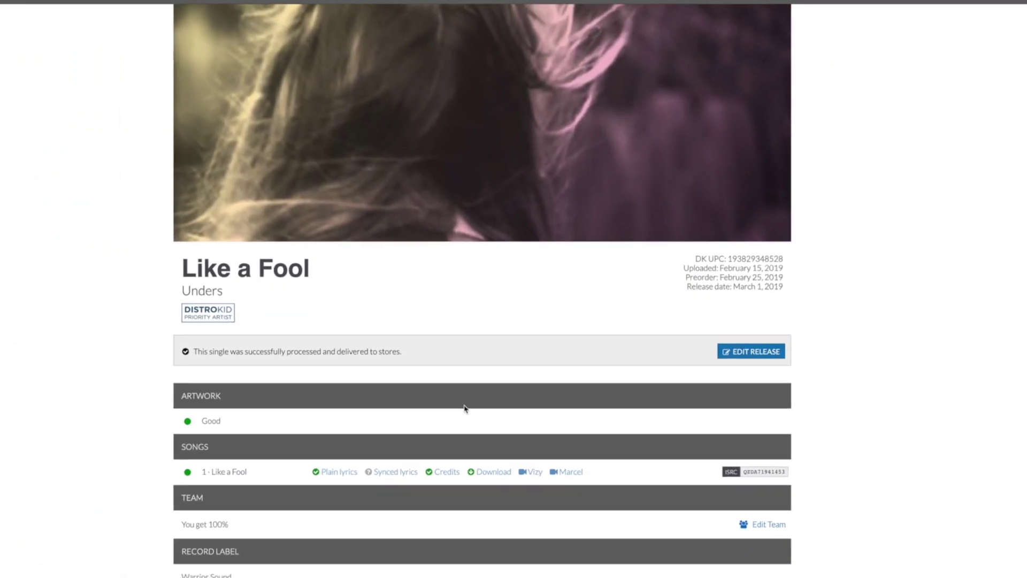
# Scroll down the single's release page and back up.
pyautogui.scroll(-8, 479, 394)
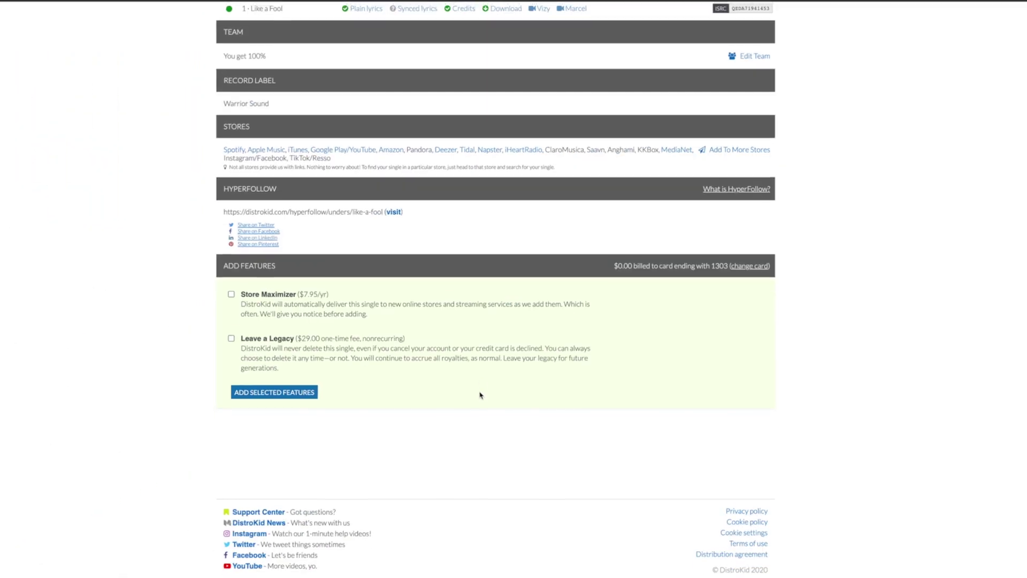
pyautogui.scroll(3, 479, 394)
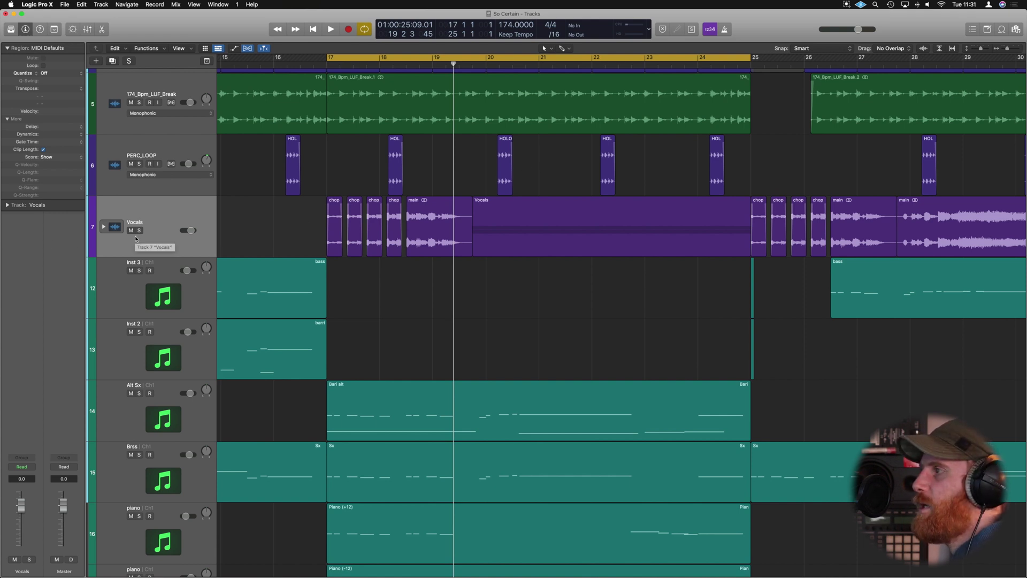
# Start playback and expand the Vocals folder stack to show its VOX_ and Audio sub-tracks.
pyautogui.press('space')
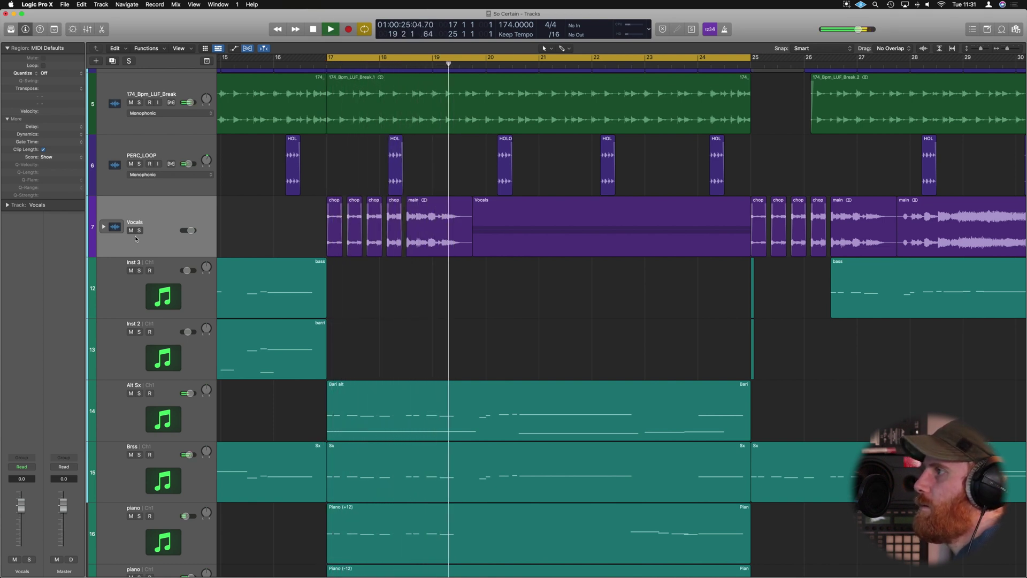
pyautogui.click(104, 227)
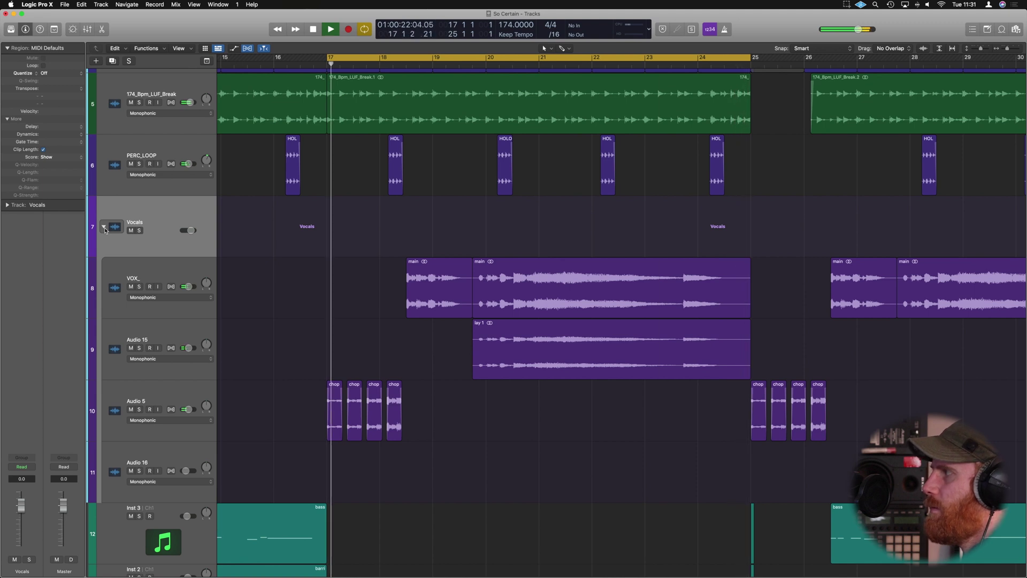
# Stop playback, zoom in on the vocals and turn off the existing cycle loop.
pyautogui.press('space')
pyautogui.scroll(-3, 524, 227)
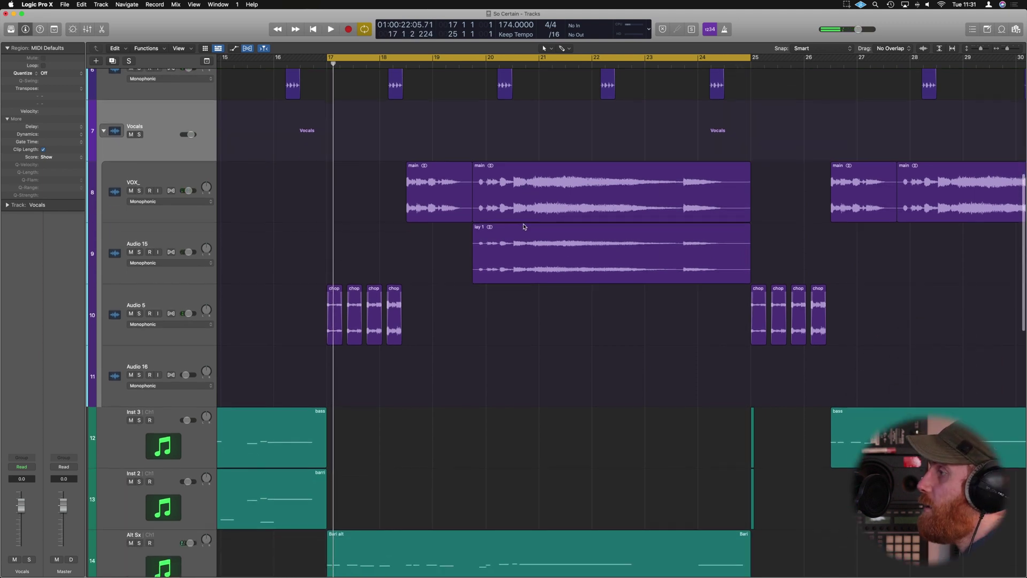
pyautogui.press('super+Right')
pyautogui.press('super+Right')
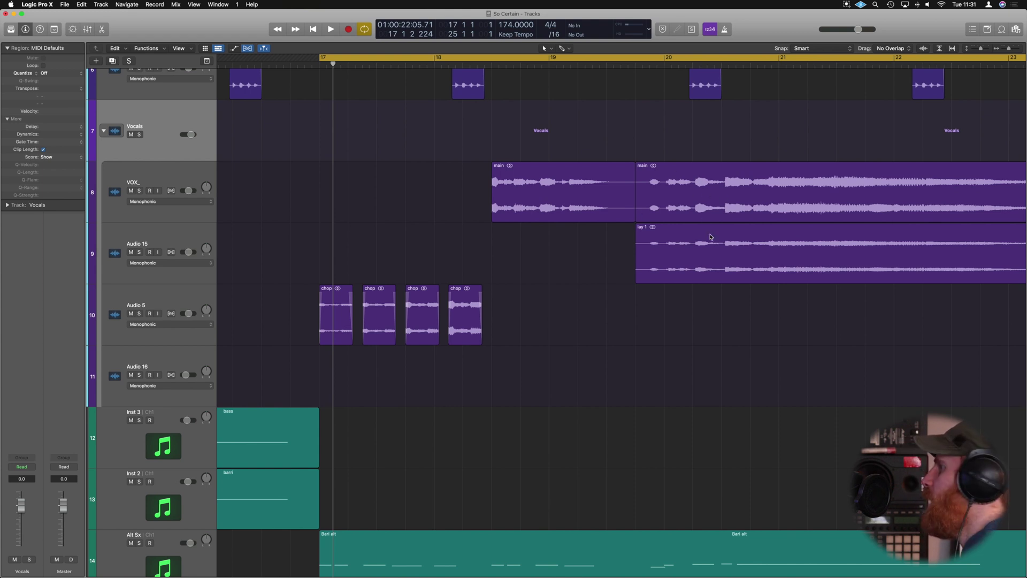
pyautogui.click(645, 58)
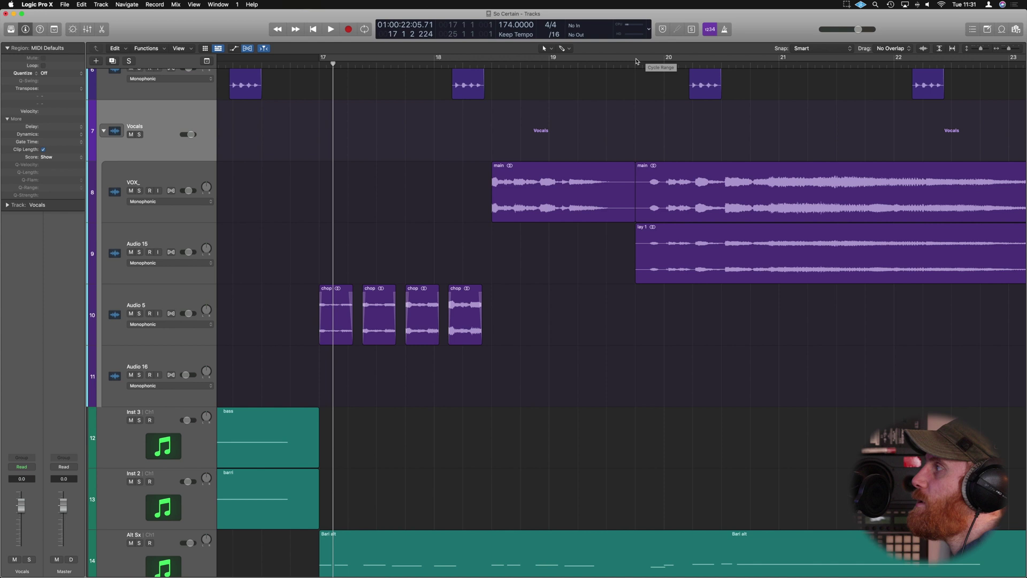
# Set a new cycle range from bar 19.4 to 21 and place the playhead just past bar 20.
pyautogui.moveTo(637, 59); pyautogui.dragTo(769, 76)
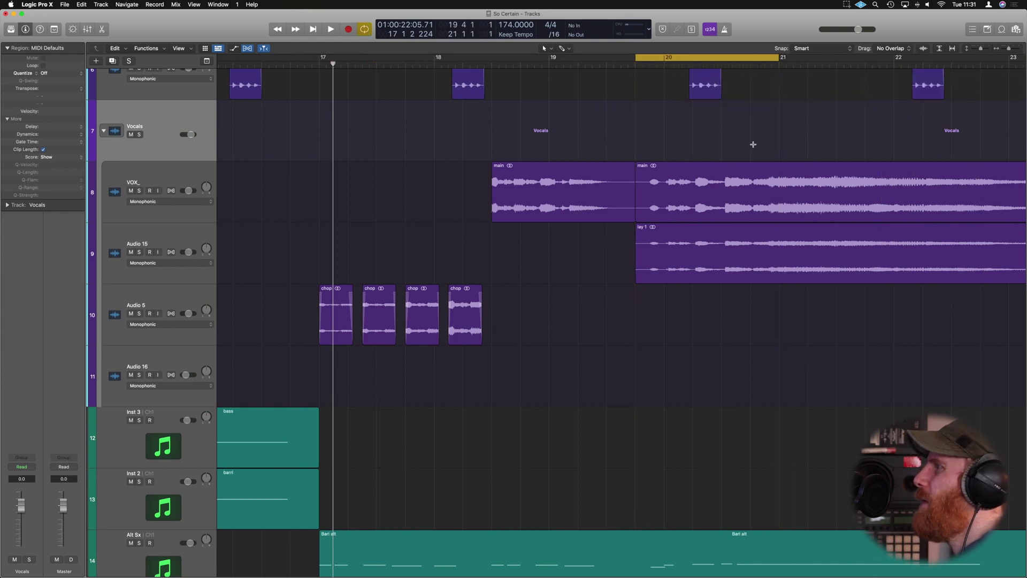
pyautogui.scroll(5, 754, 144)
pyautogui.hscroll(10, 696, 171)
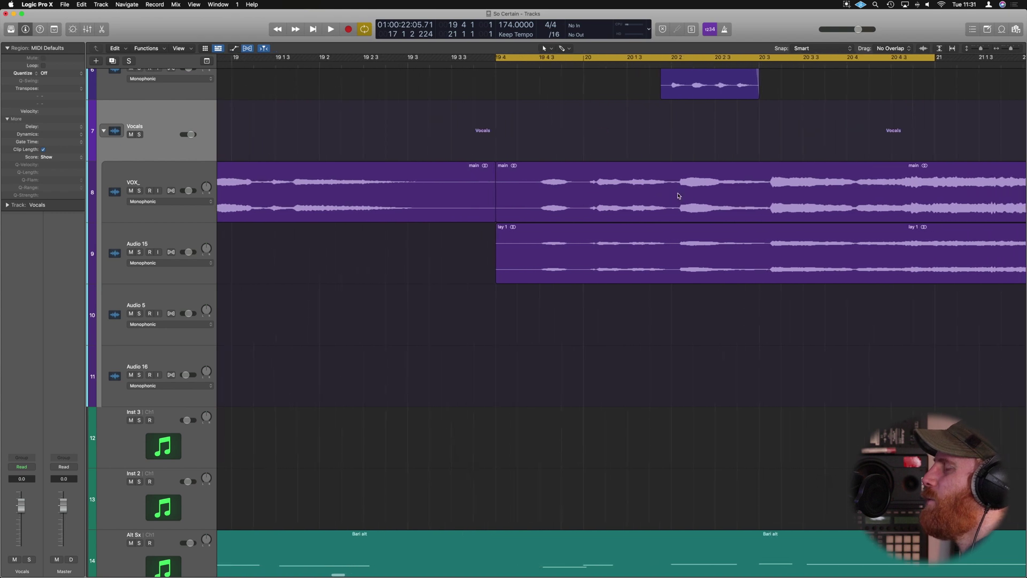
pyautogui.scroll(3, 544, 73)
pyautogui.click(544, 65)
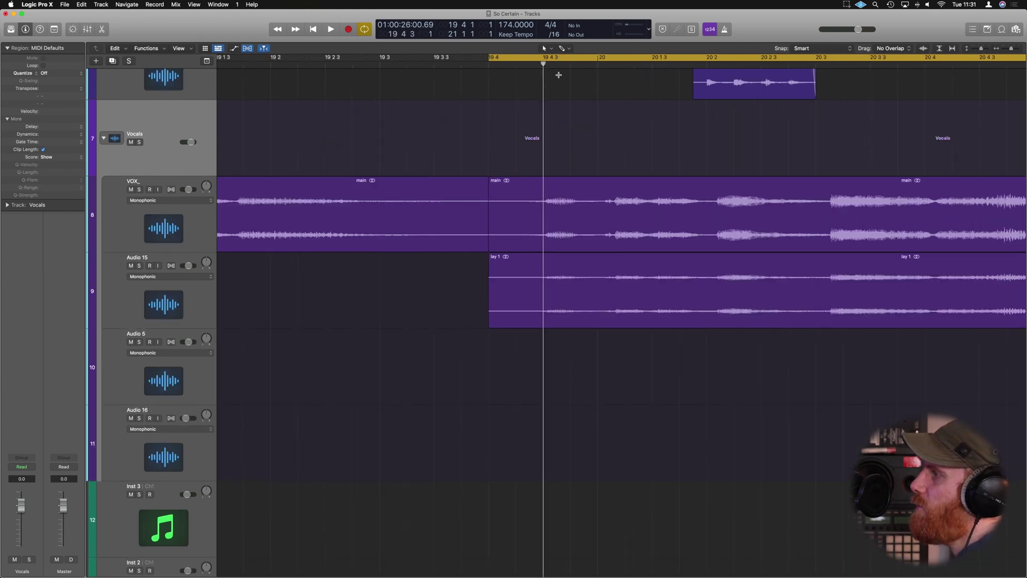
pyautogui.click(598, 67)
pyautogui.moveTo(596, 65); pyautogui.dragTo(498, 70)
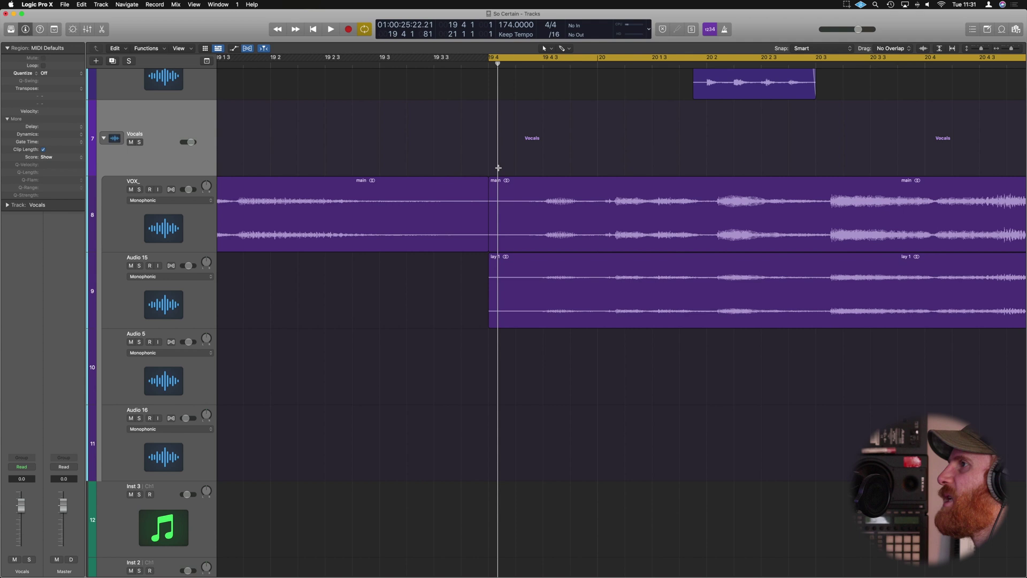
# Select VOX_ and open its main region in the Audio Track Editor.
pyautogui.click(198, 218)
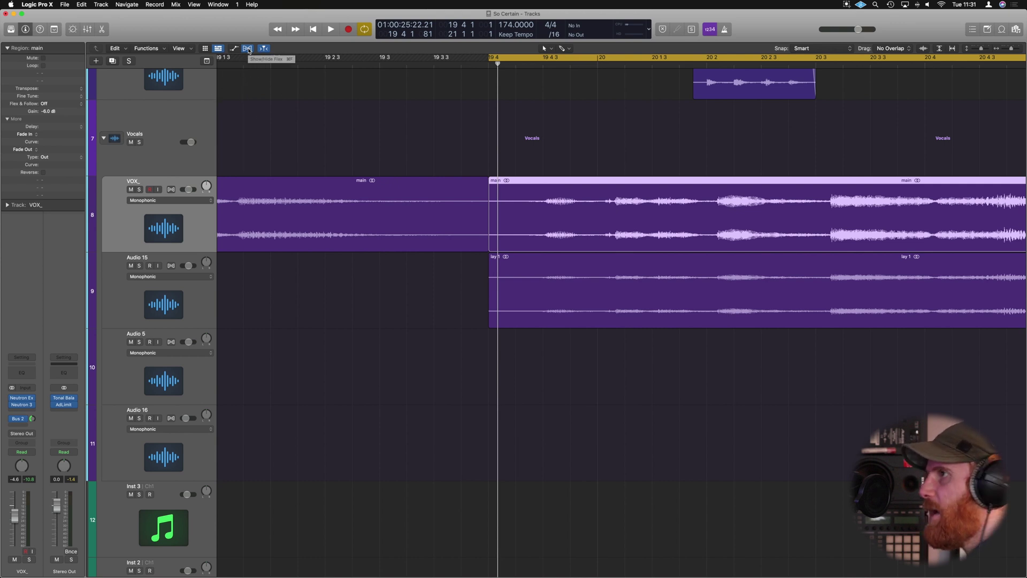
pyautogui.doubleClick(666, 183)
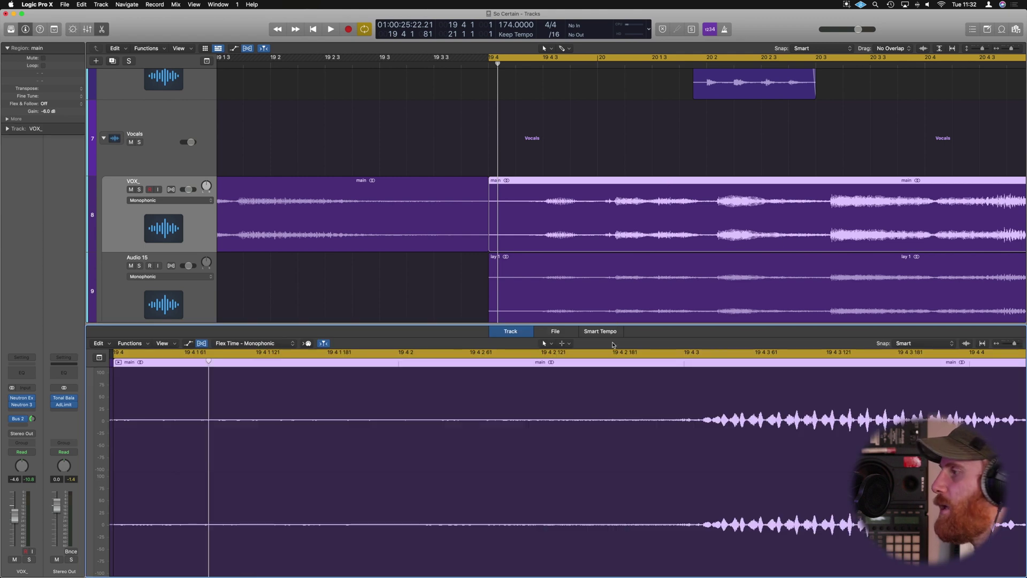
pyautogui.scroll(-5, 593, 448)
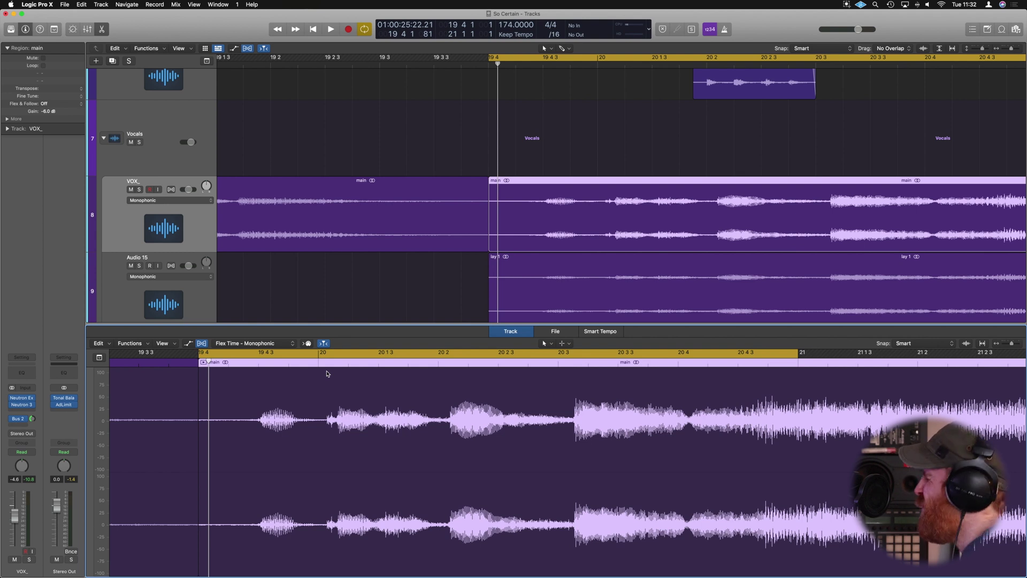
# Check the flex algorithm list, return the playhead to the region start and request Flex editing.
pyautogui.click(247, 343)
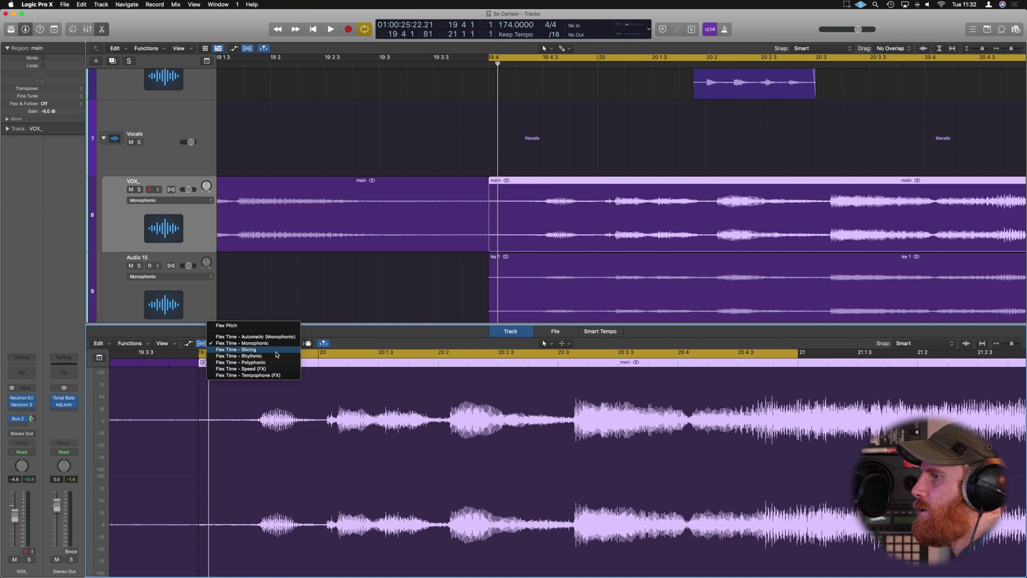
pyautogui.click(546, 300)
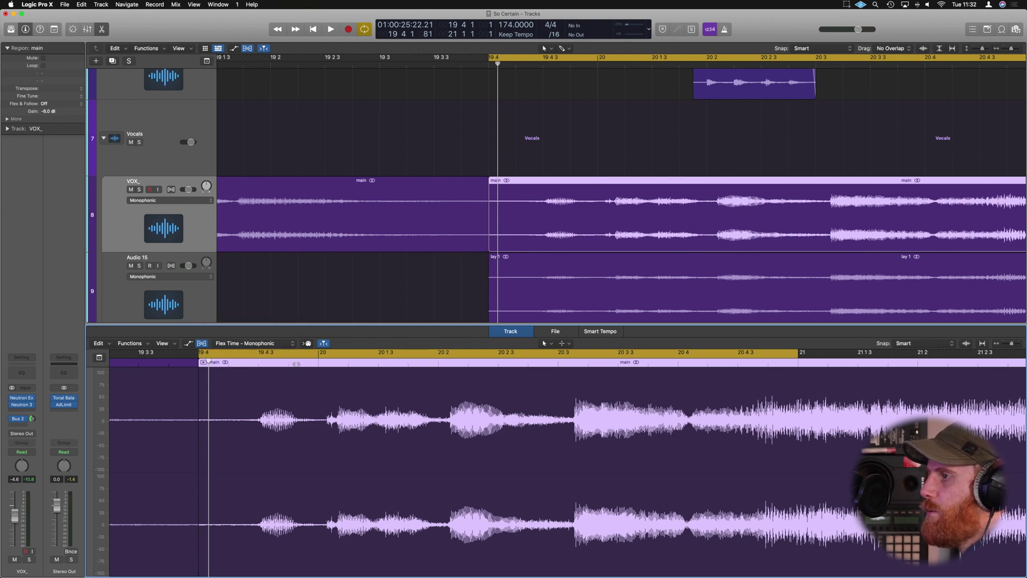
pyautogui.moveTo(296, 363); pyautogui.dragTo(201, 370)
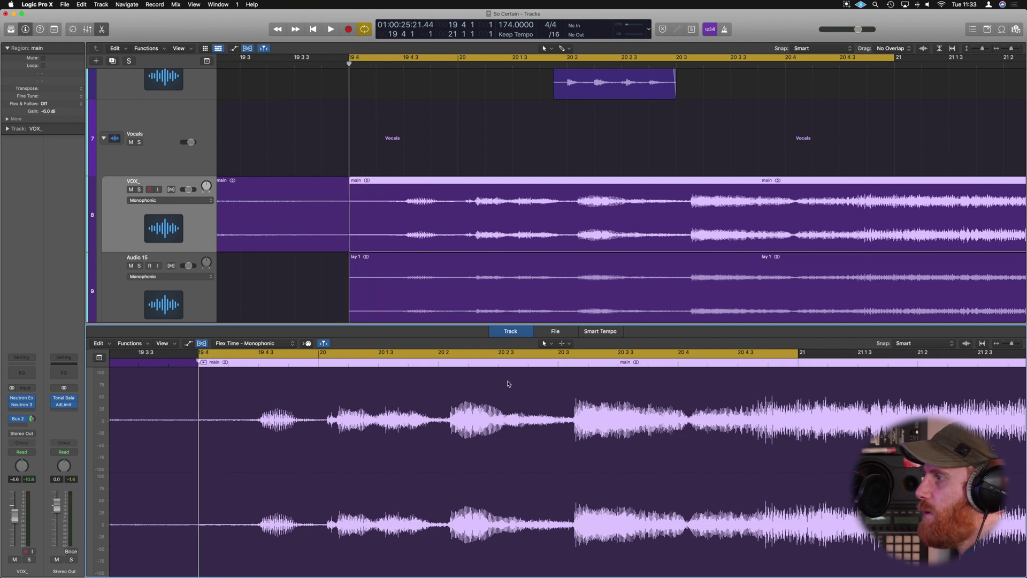
pyautogui.press('super+a')
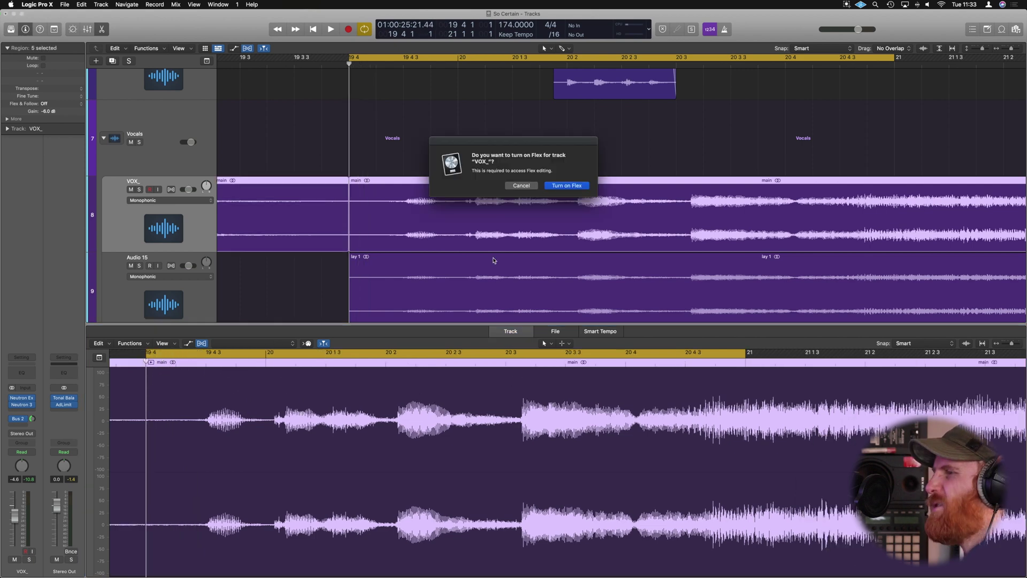
# Confirm Turn on Flex so VOX_ switches to Flex Time – Slicing.
pyautogui.click(563, 186)
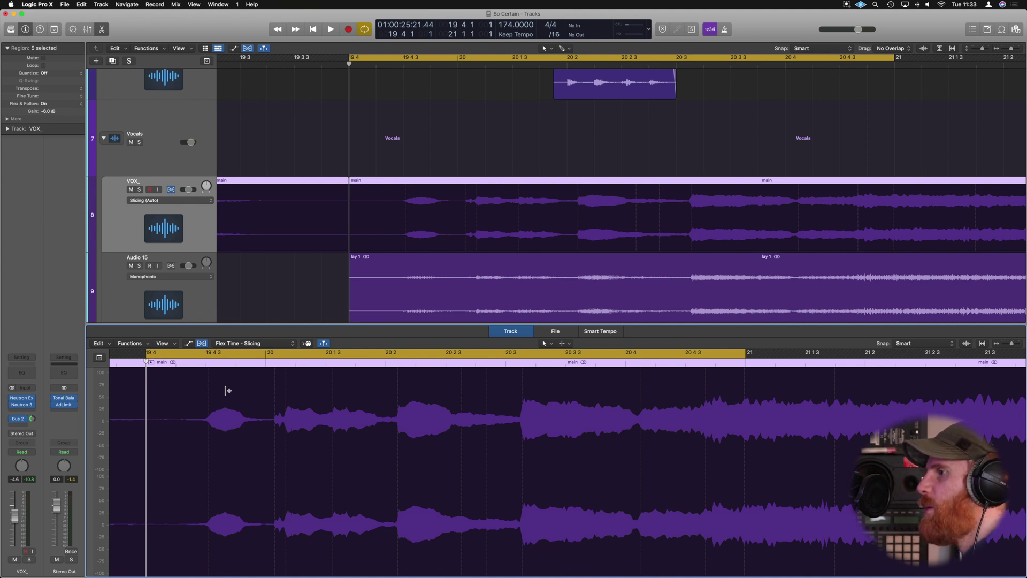
# Add a flex marker and pull the first phrase slightly earlier to tighten it.
pyautogui.click(209, 392)
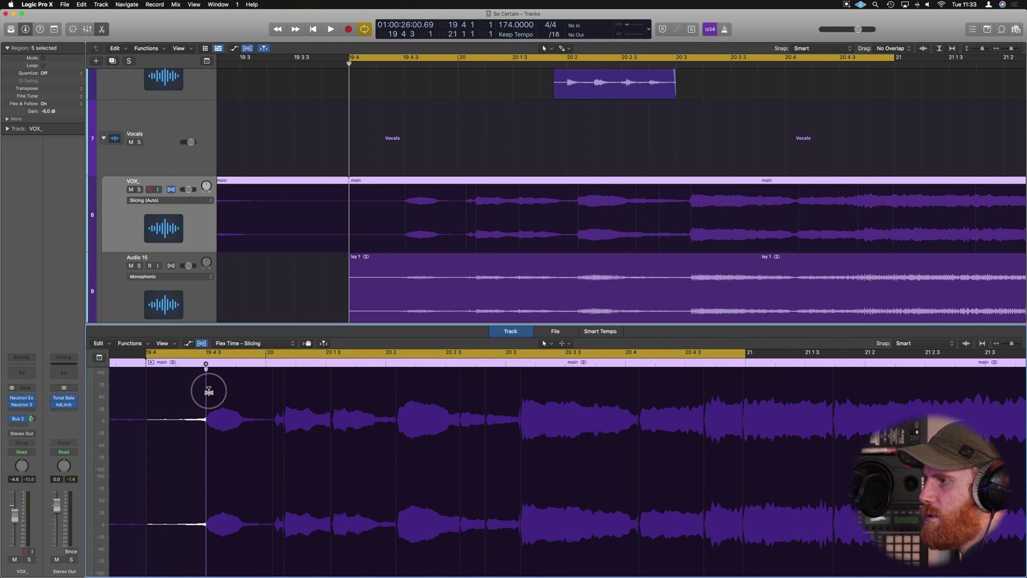
pyautogui.moveTo(200, 392)
pyautogui.mouseDown()
pyautogui.moveTo(227, 391)
pyautogui.moveTo(206, 393)
pyautogui.mouseUp()
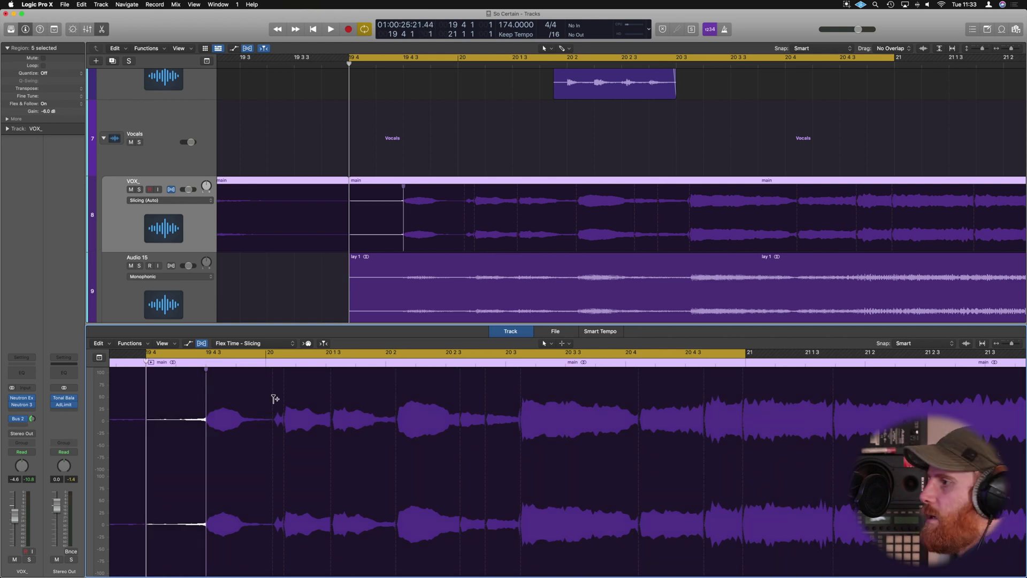
pyautogui.moveTo(274, 398); pyautogui.dragTo(266, 398)
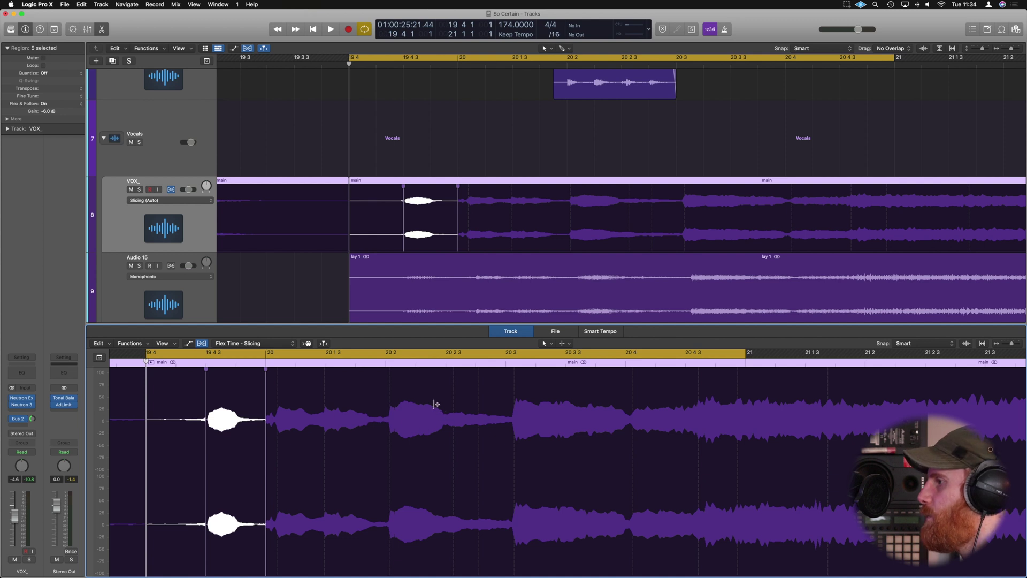
# Nudge the second phrase's flex marker left onto the beat and end the cycle at 20 2.
pyautogui.click(389, 404)
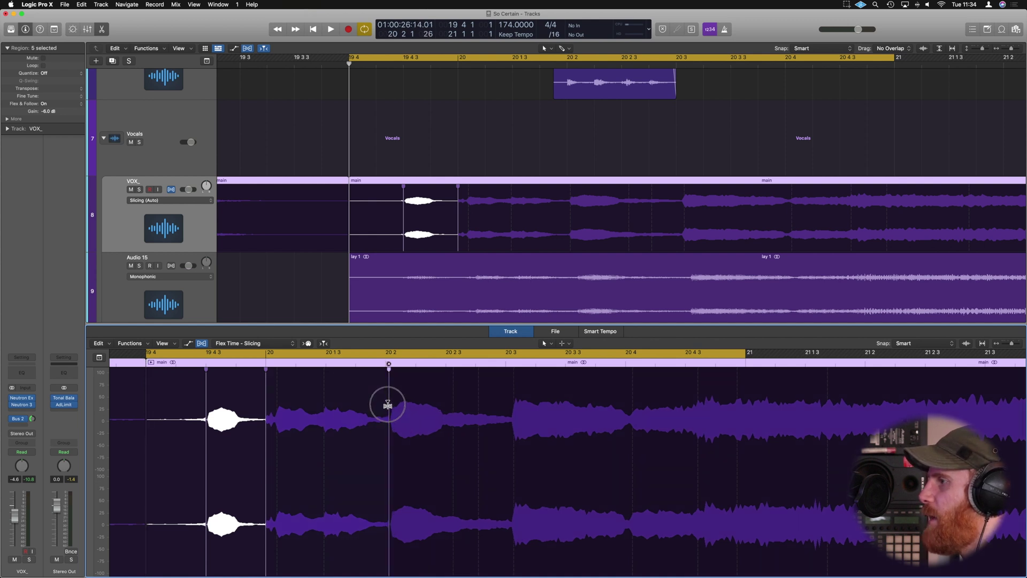
pyautogui.moveTo(388, 405); pyautogui.dragTo(385, 406)
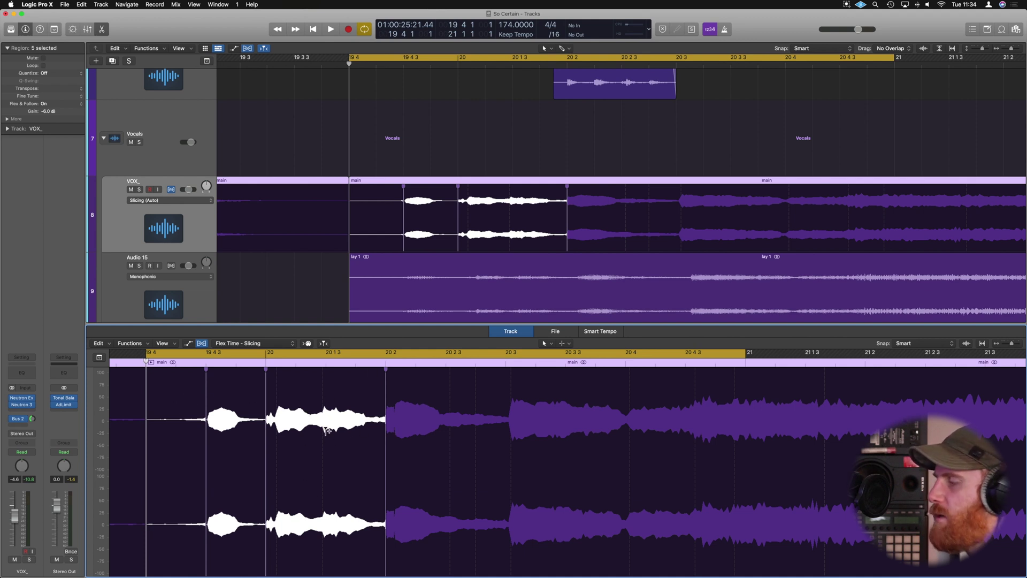
pyautogui.moveTo(894, 56); pyautogui.dragTo(568, 57)
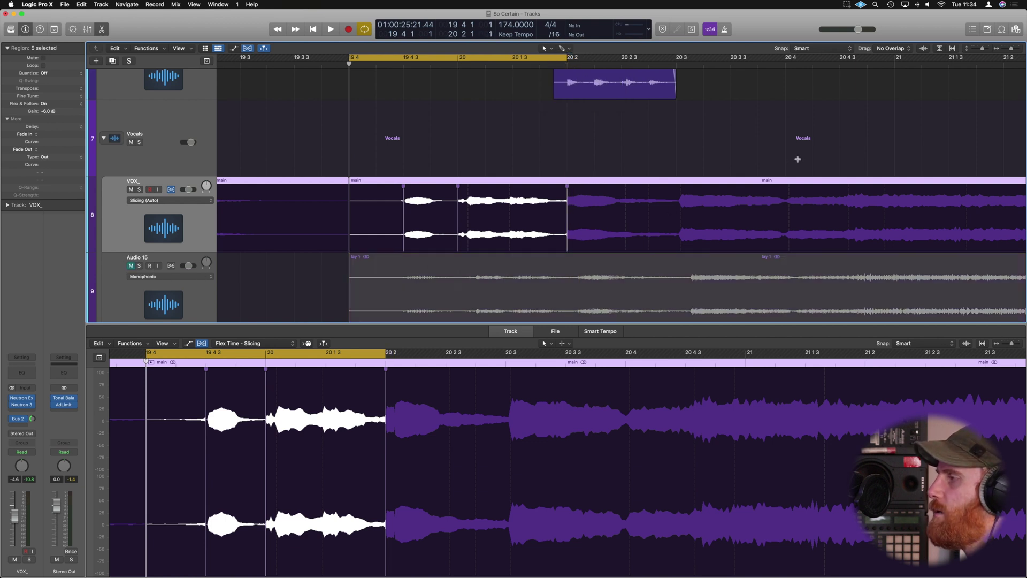
# Audition the loop and extend its end to bar 20 3.
pyautogui.press('space')
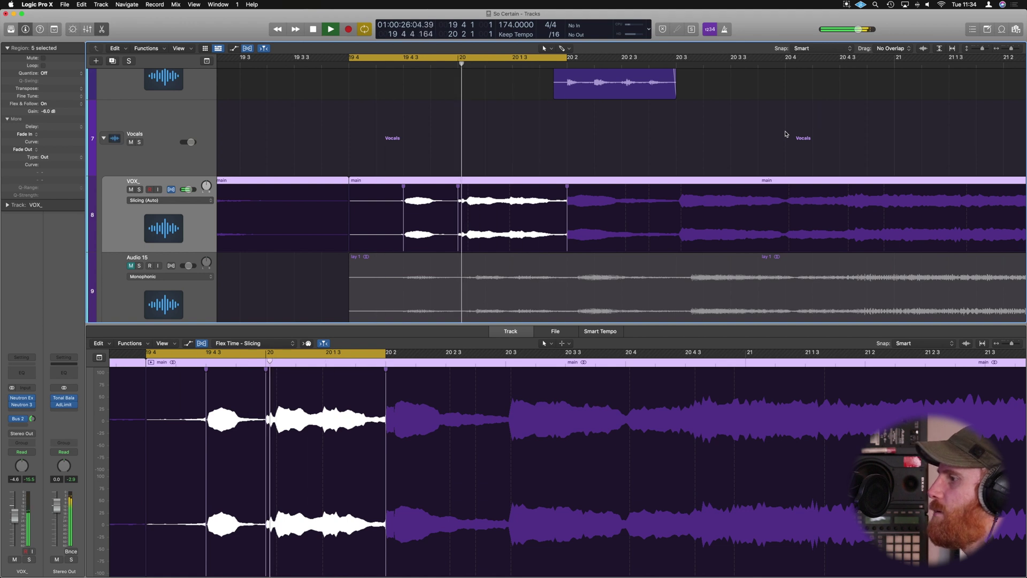
pyautogui.press('space')
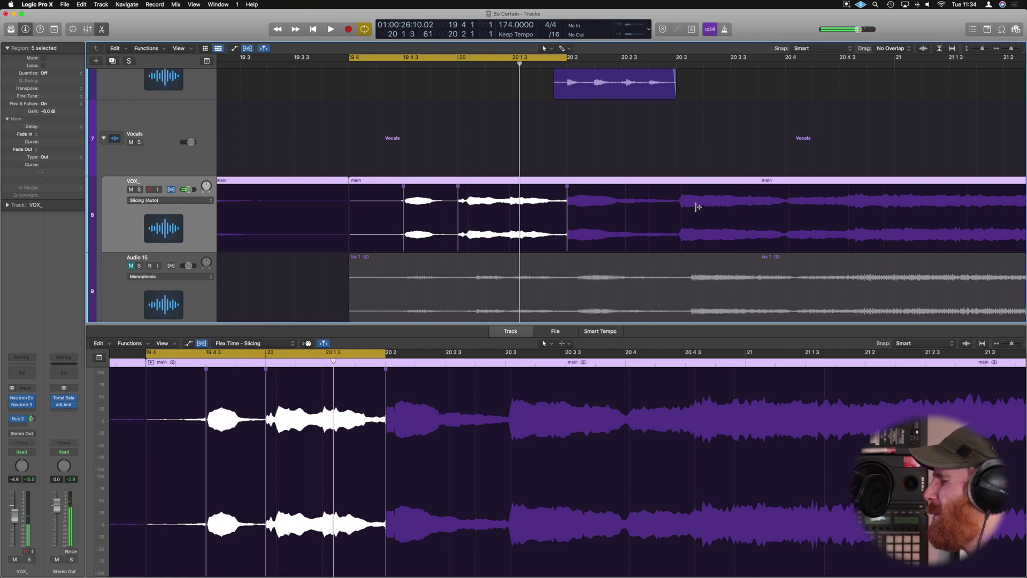
pyautogui.moveTo(385, 353); pyautogui.dragTo(507, 356)
pyautogui.press('space')
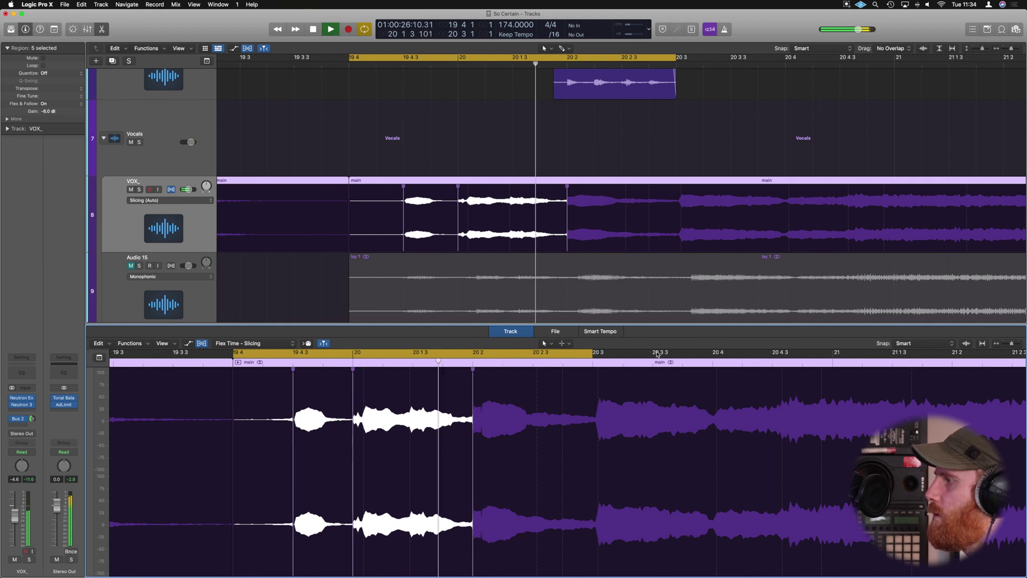
pyautogui.press('space')
pyautogui.press('space')
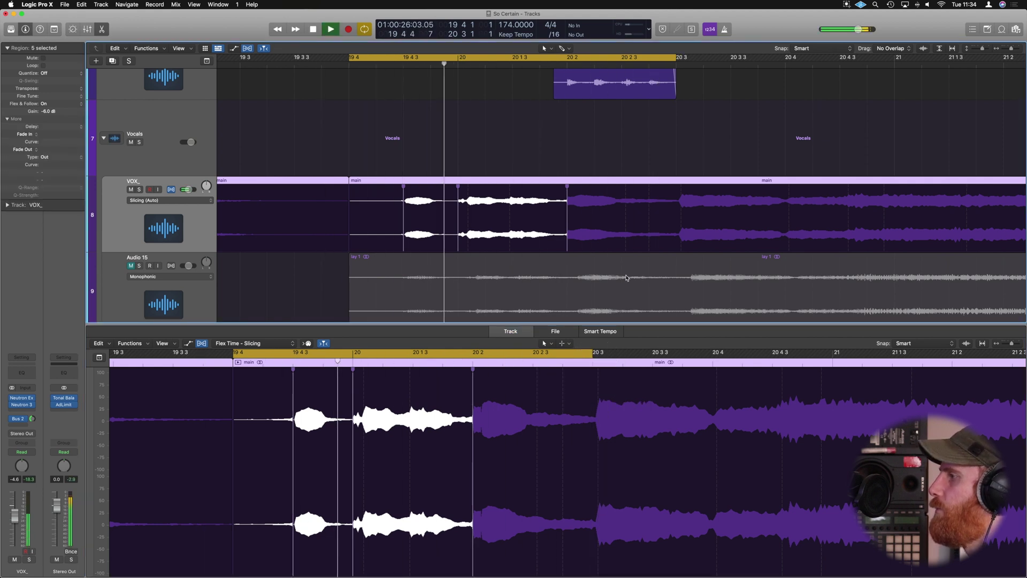
pyautogui.press('space')
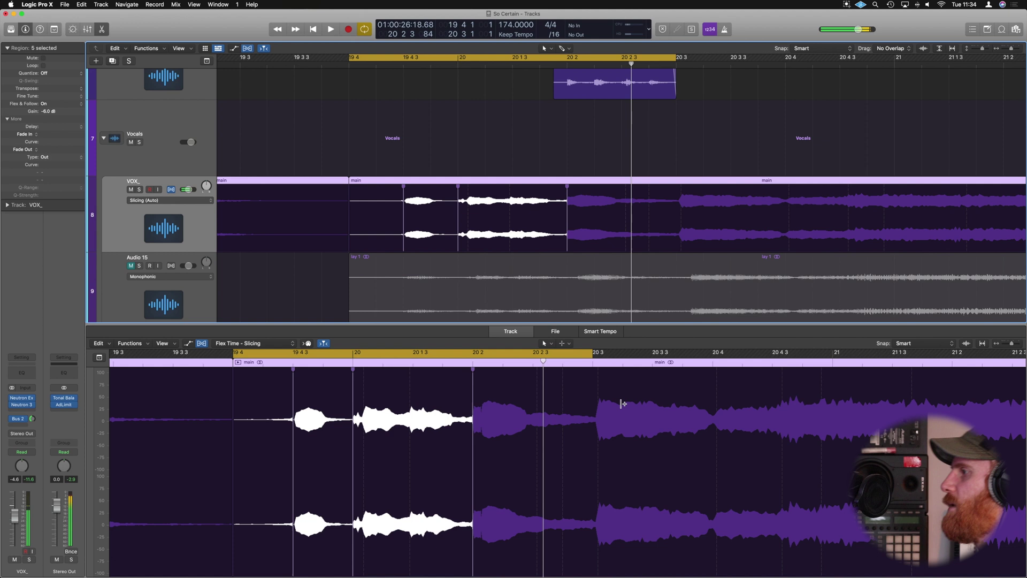
# Add a flex marker pinning the third phrase to bar 20 3 and audition the result.
pyautogui.hscroll(2, 625, 401)
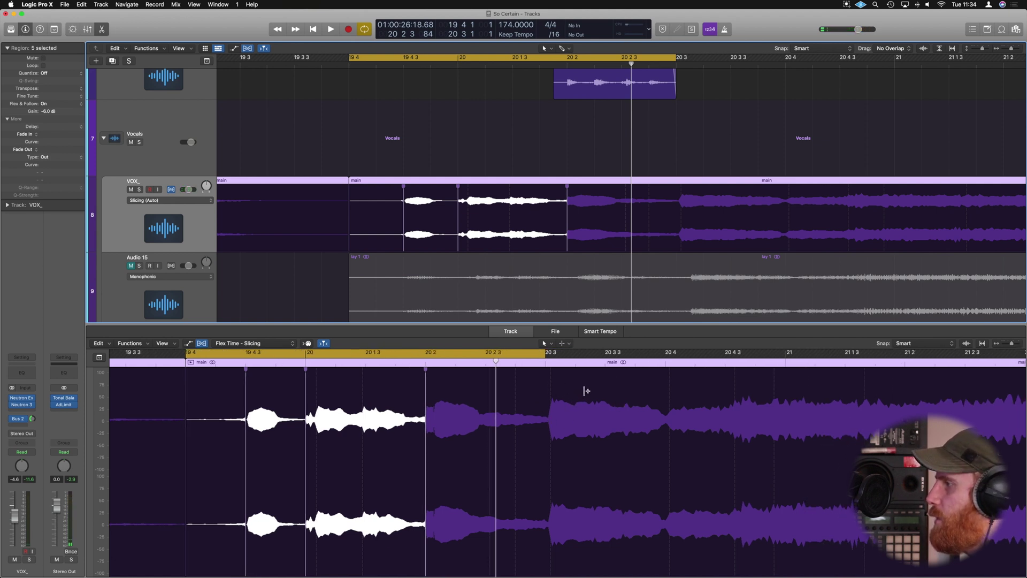
pyautogui.hscroll(7, 586, 391)
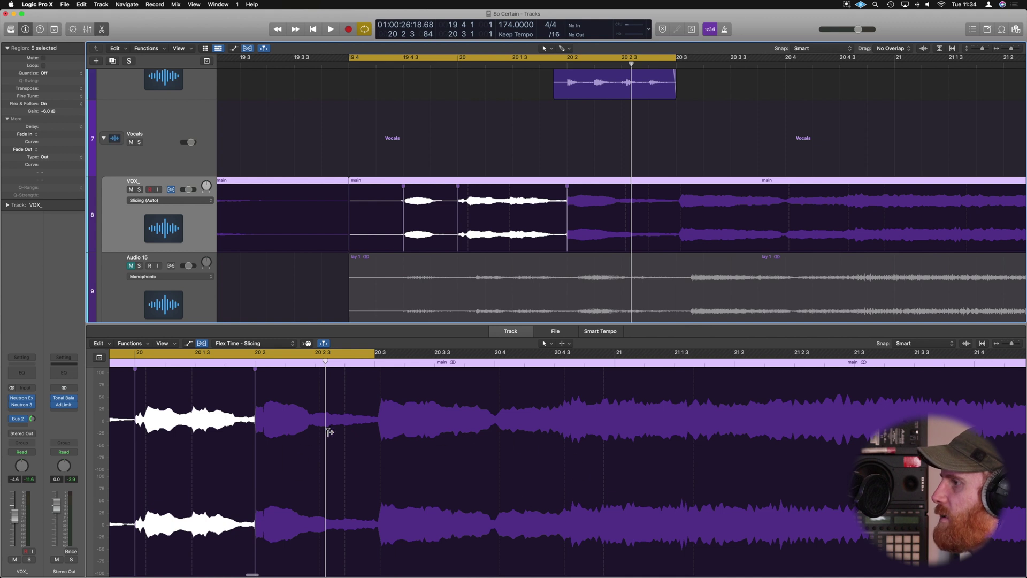
pyautogui.hscroll(-4, 379, 417)
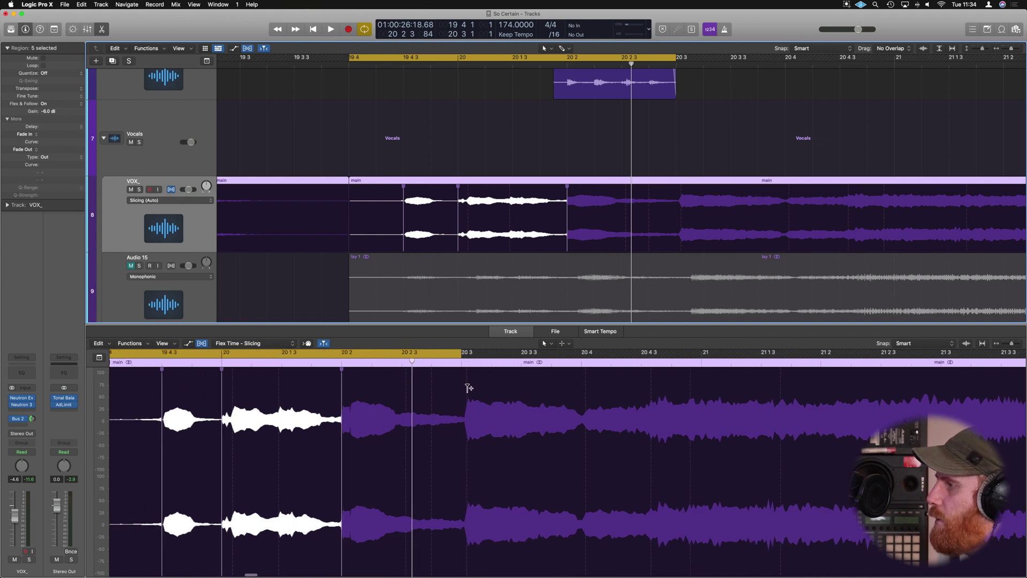
pyautogui.click(468, 387)
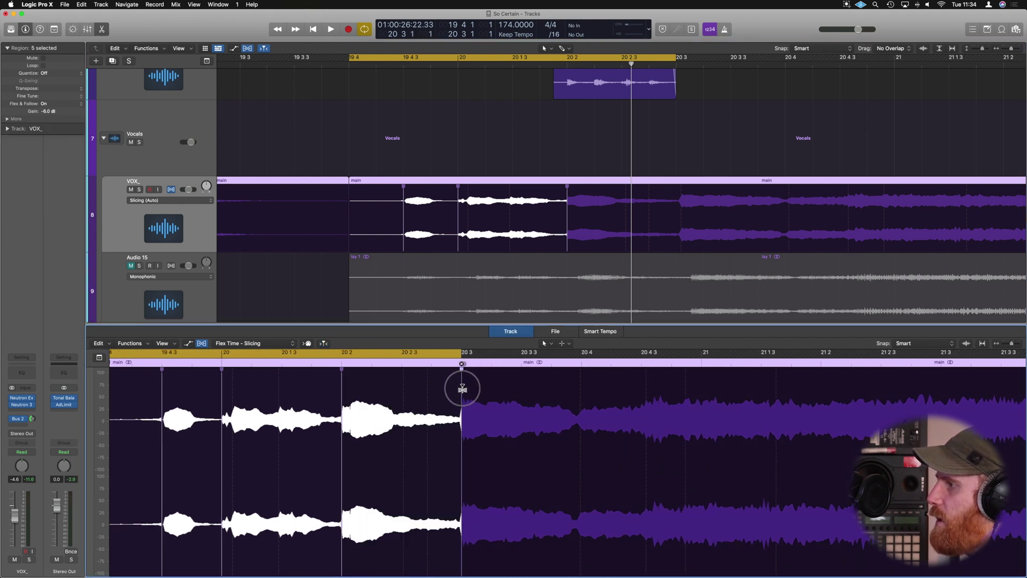
pyautogui.press('space')
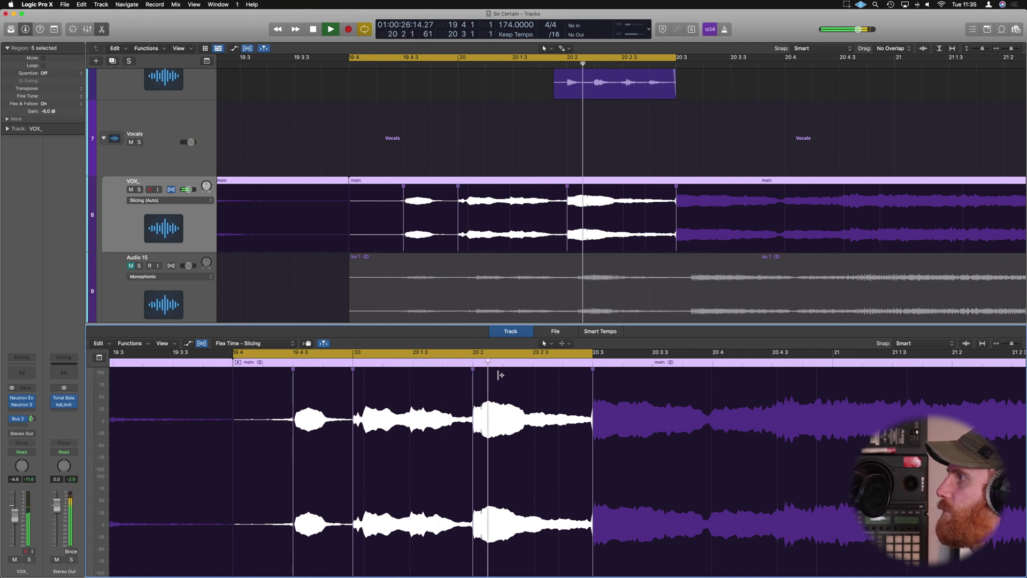
pyautogui.press('space')
# Extend the cycle end to 20 4, audition it, then stretch it out to bar 22.
pyautogui.moveTo(674, 57); pyautogui.dragTo(785, 62)
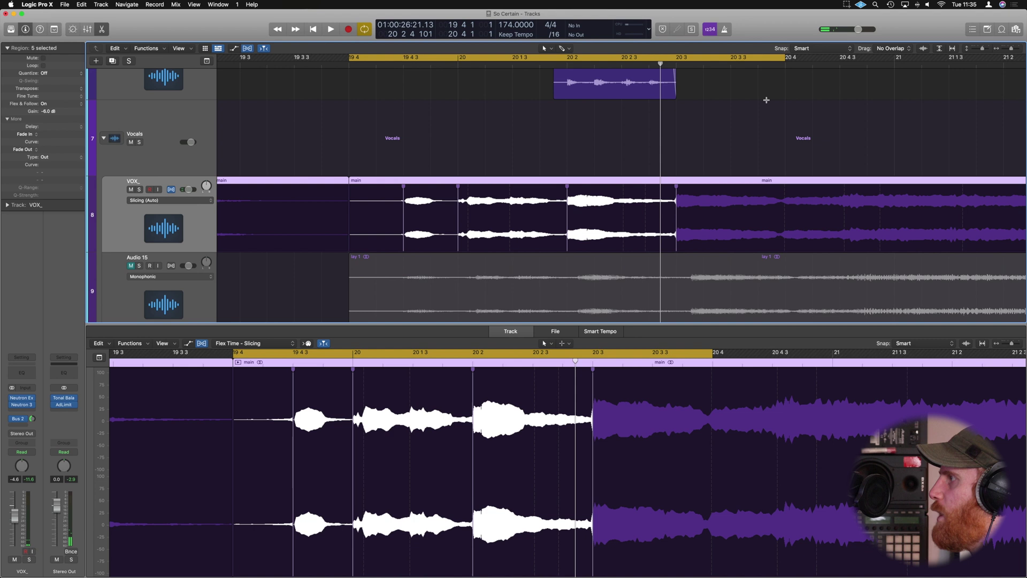
pyautogui.press('space')
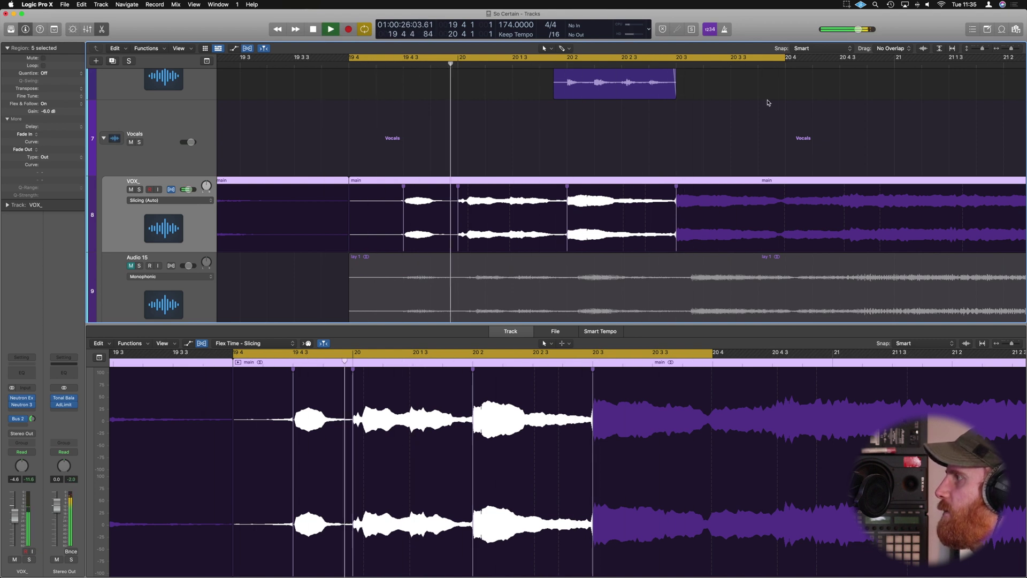
pyautogui.press('space')
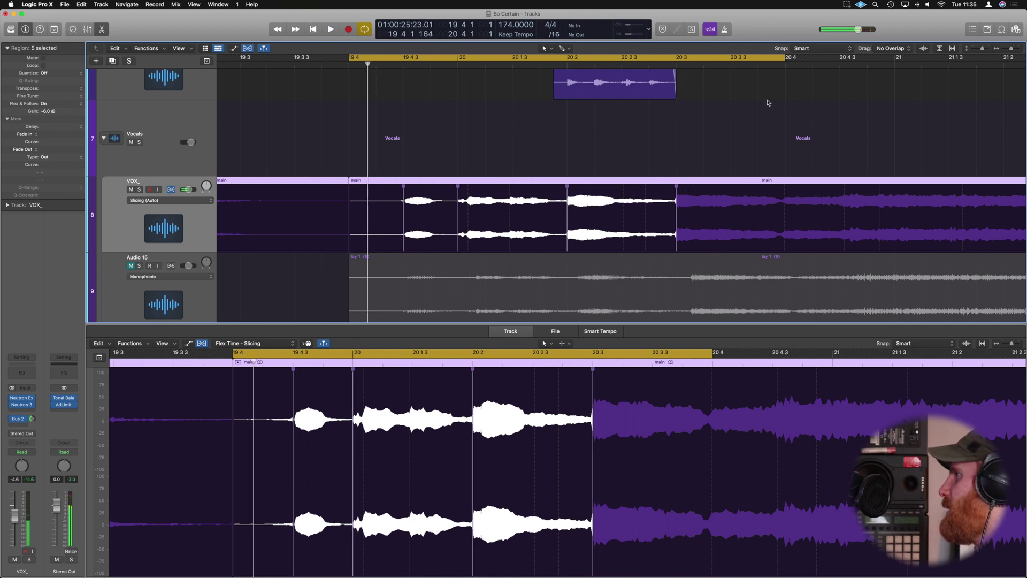
pyautogui.hscroll(5, 769, 198)
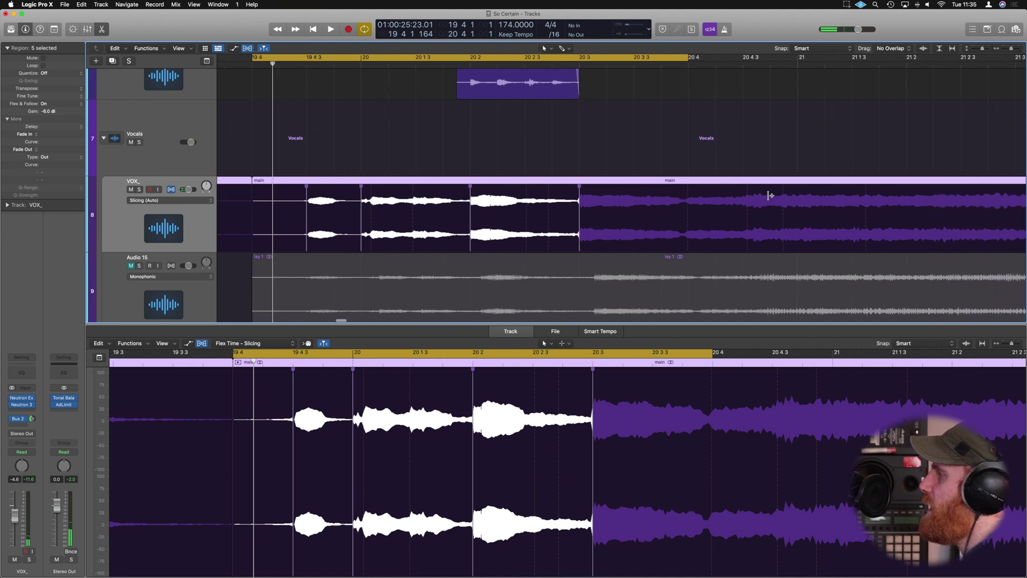
pyautogui.hscroll(4, 769, 208)
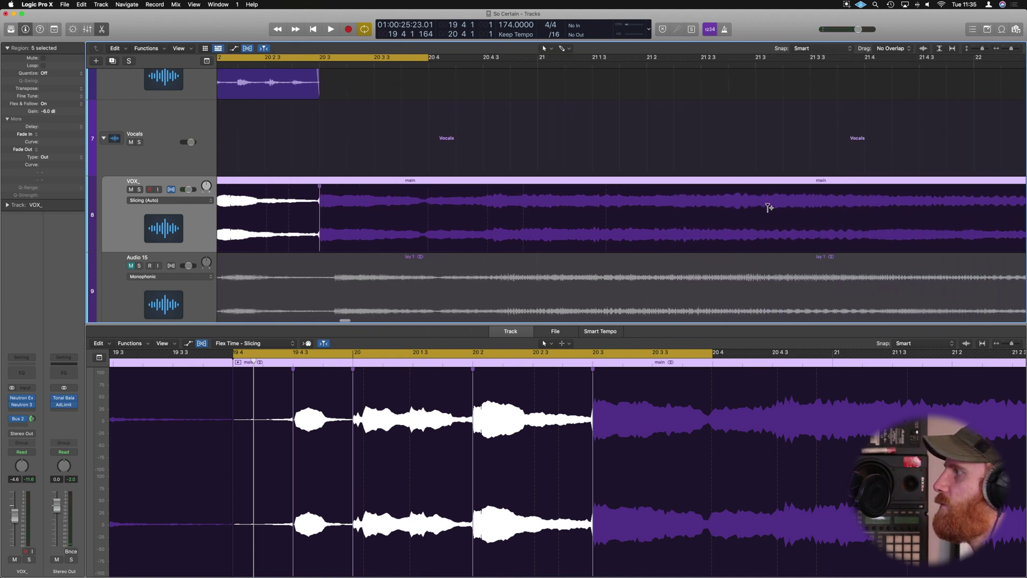
pyautogui.moveTo(429, 57); pyautogui.dragTo(983, 58)
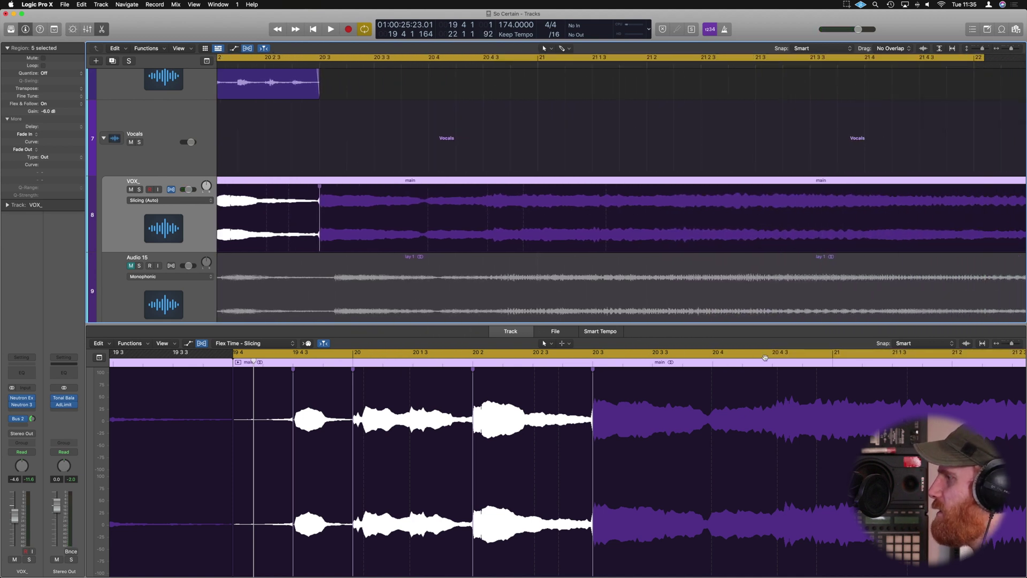
pyautogui.scroll(-6, 767, 377)
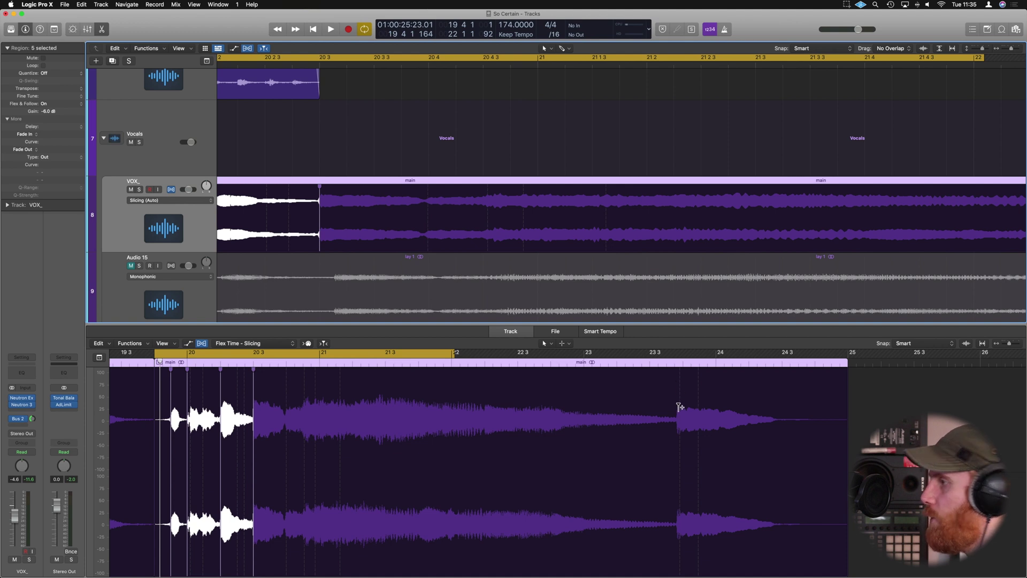
# Extend the cycle to 24 3, flex the final phrase slightly later near 23 4, and play it back.
pyautogui.moveTo(455, 353); pyautogui.dragTo(801, 354)
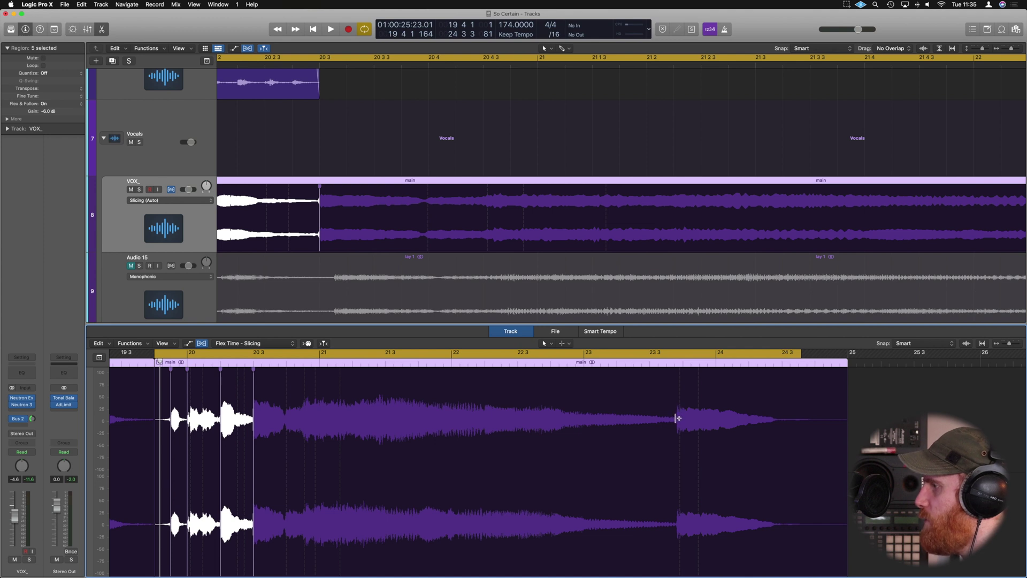
pyautogui.click(676, 418)
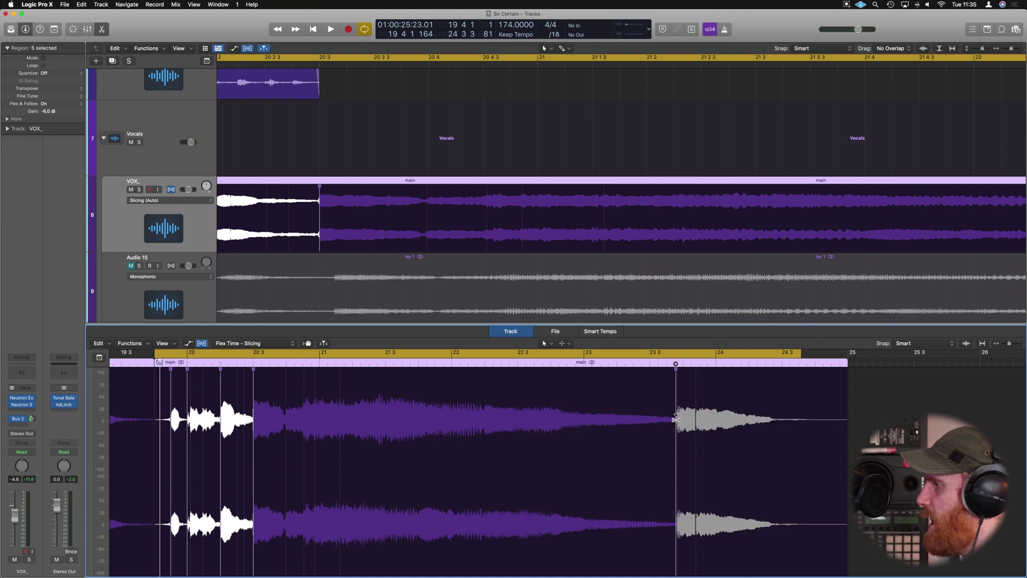
pyautogui.moveTo(676, 379); pyautogui.dragTo(683, 380)
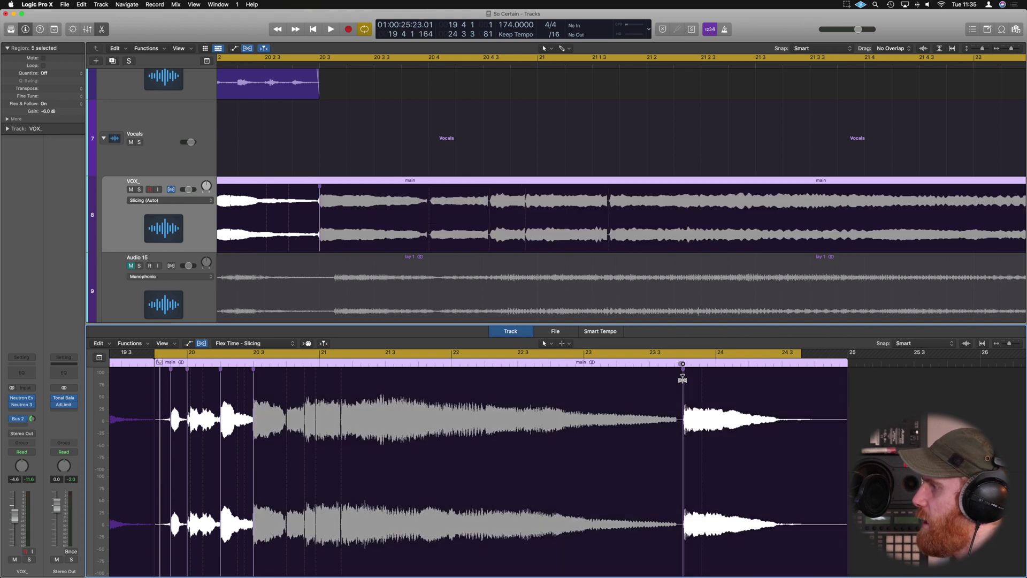
pyautogui.press('z')
pyautogui.press('space')
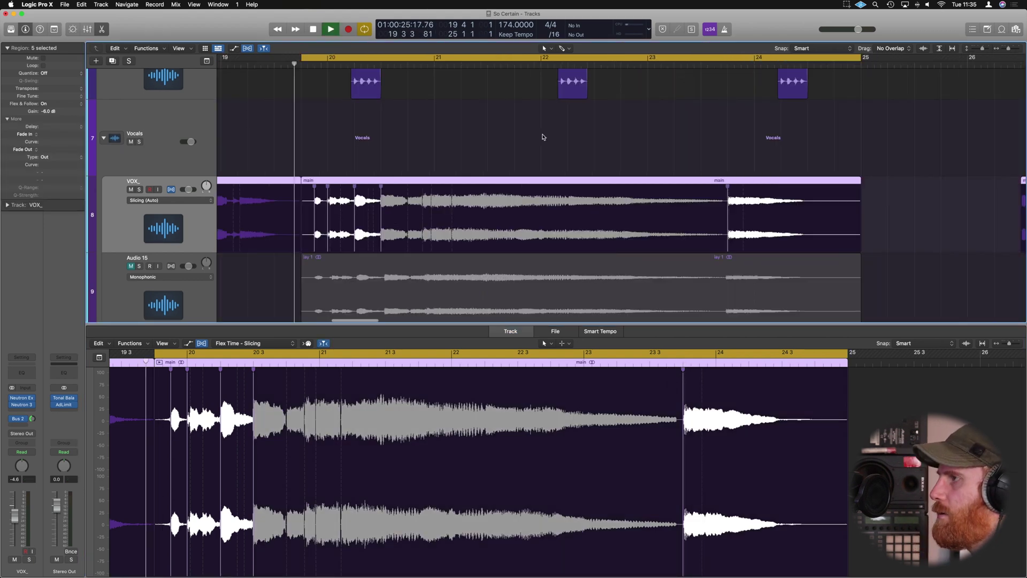